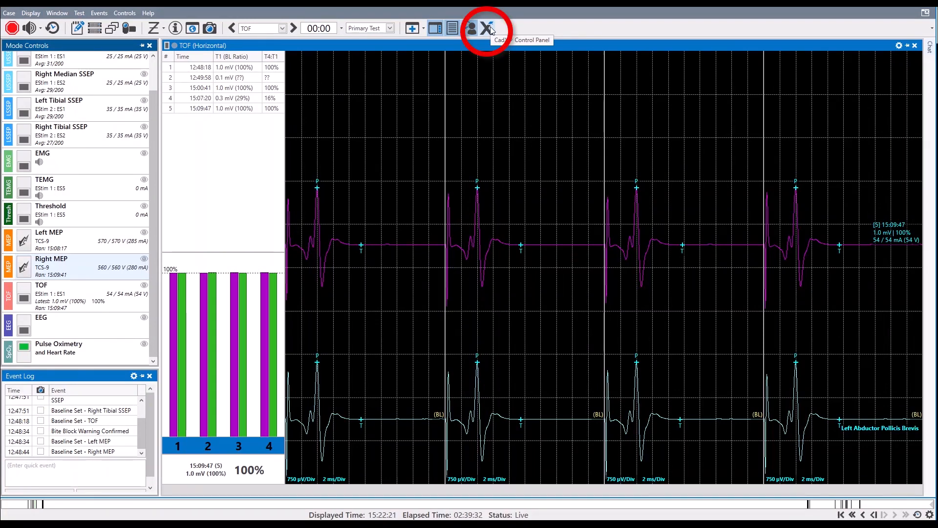
- Set the Muscle Relaxant agent to 50 mcg/kg in the CadX Controls anesthesia agents and close the controls window
{"action": "left_click", "coordinate": [490, 28]}
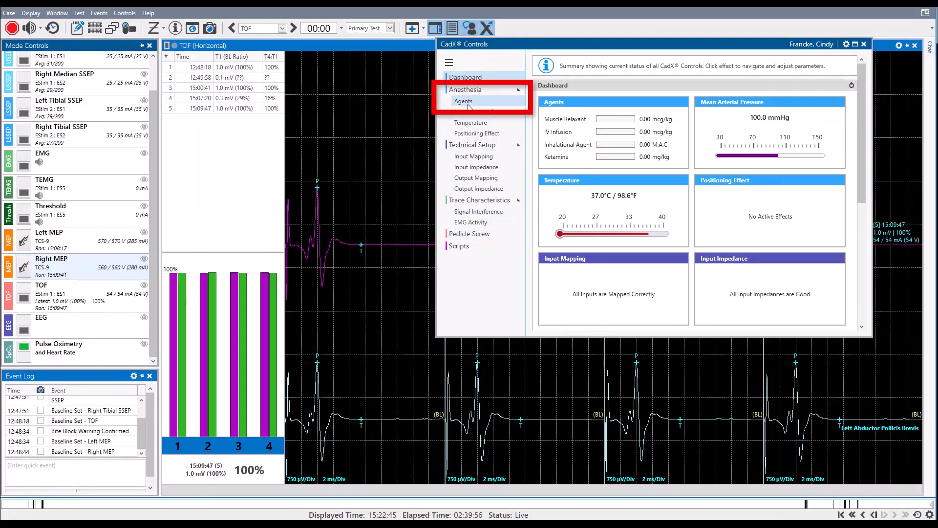
{"action": "left_click", "coordinate": [467, 102]}
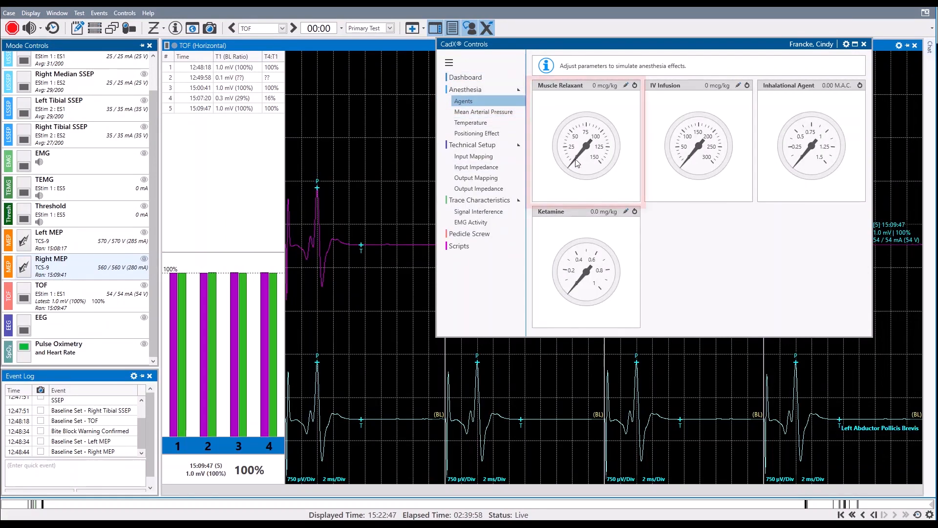
{"action": "mouse_move", "coordinate": [577, 164]}
{"action": "left_mouse_down"}
{"action": "mouse_move", "coordinate": [572, 129]}
{"action": "mouse_move", "coordinate": [575, 139]}
{"action": "left_mouse_up"}
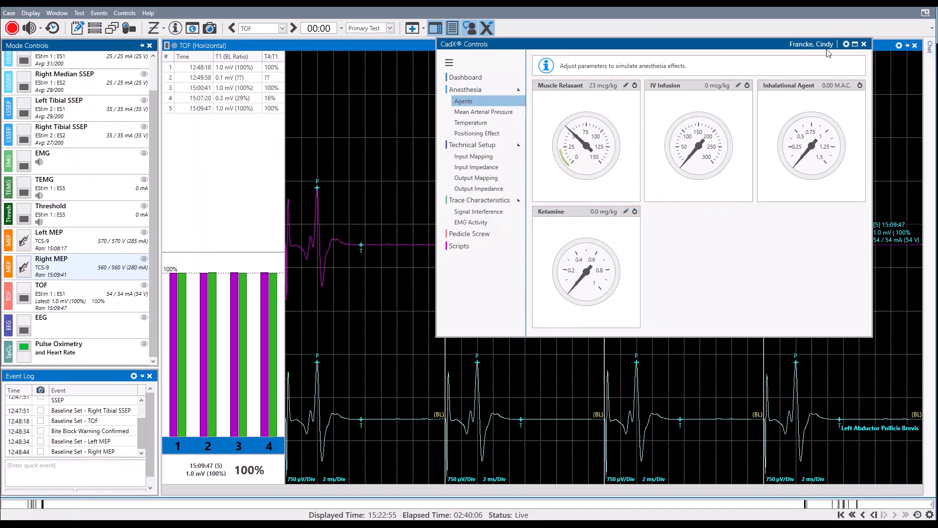
{"action": "left_click", "coordinate": [863, 44]}
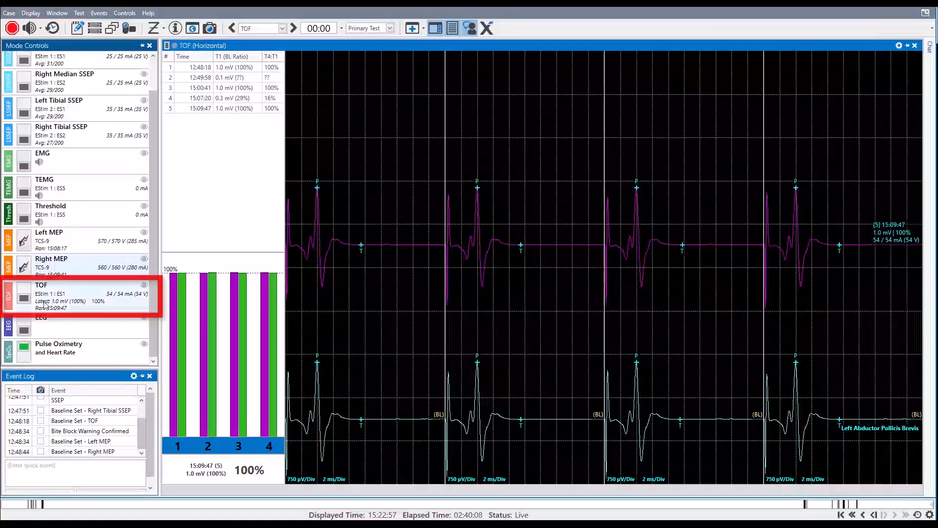
- Run the TOF test twice, and run the Left MEP and Right MEP tests once each in the MEP view
{"action": "left_click", "coordinate": [23, 297]}
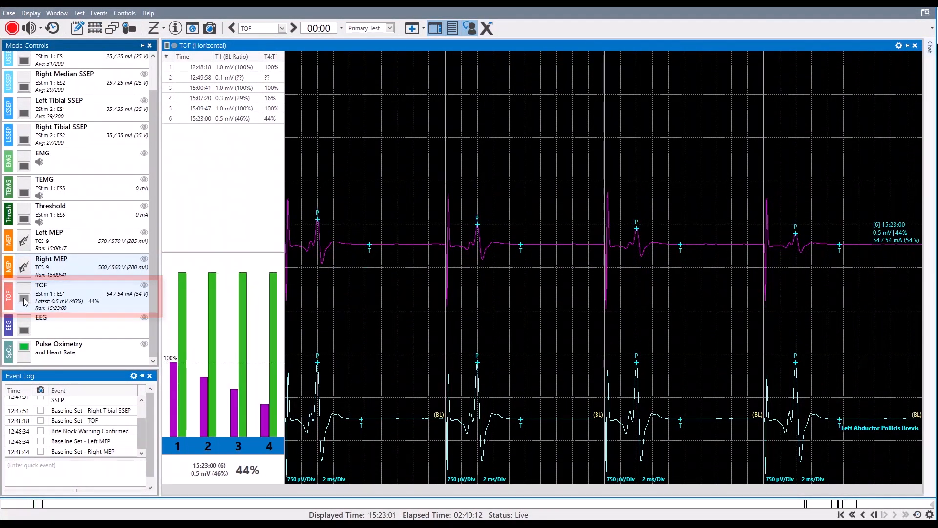
{"action": "left_click", "coordinate": [24, 296]}
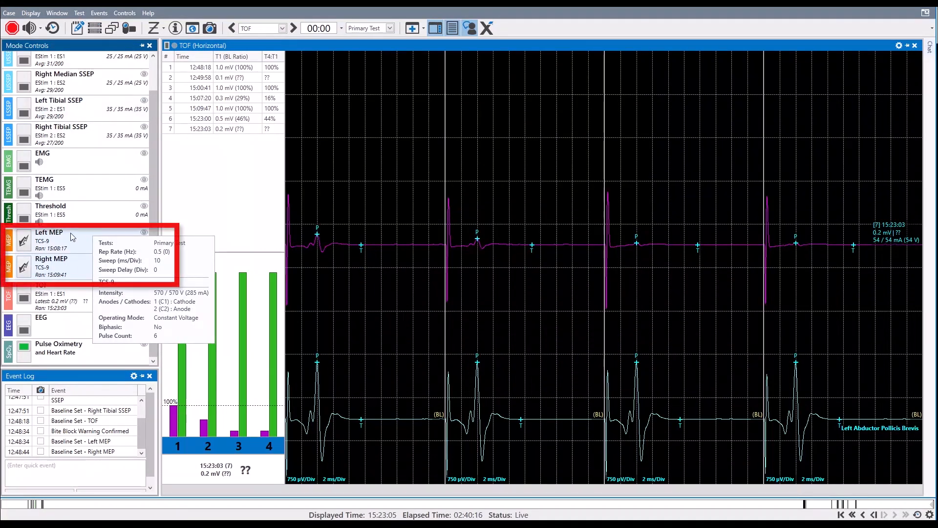
{"action": "left_click", "coordinate": [144, 233]}
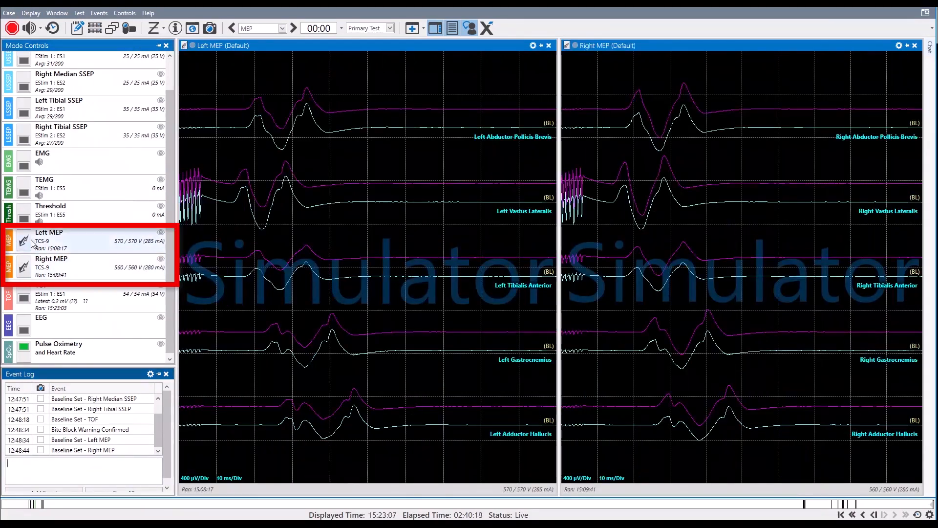
{"action": "left_click", "coordinate": [26, 241]}
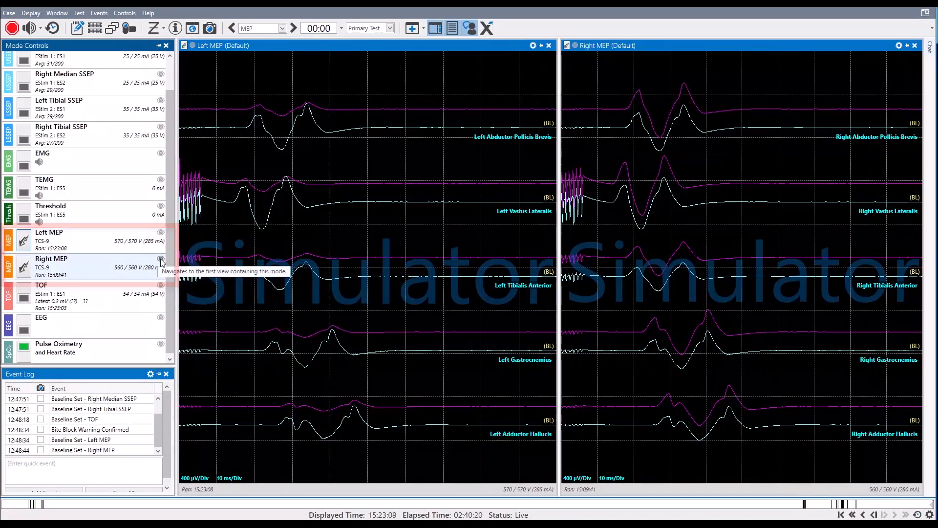
{"action": "left_click", "coordinate": [25, 269]}
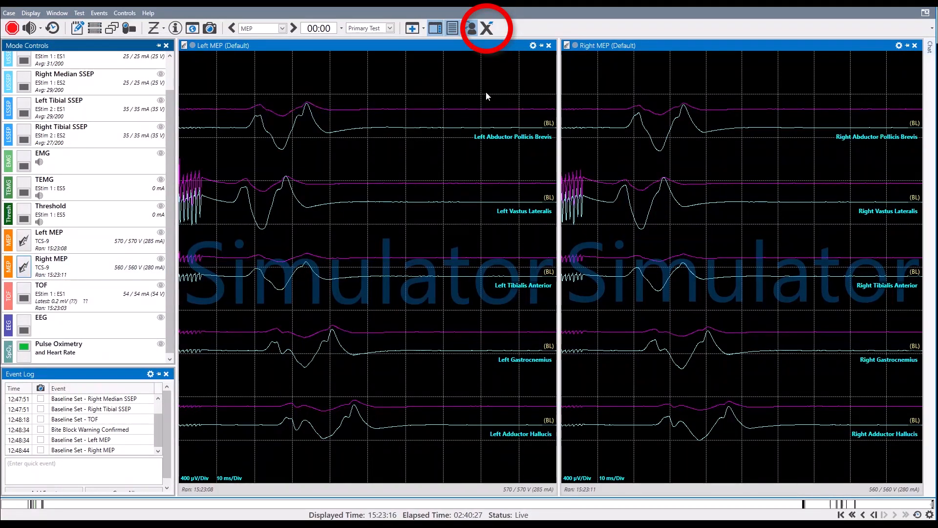
- Reset the Muscle Relaxant agent in CadX Controls to 0 mcg/kg and close the controls window
{"action": "left_click", "coordinate": [486, 28]}
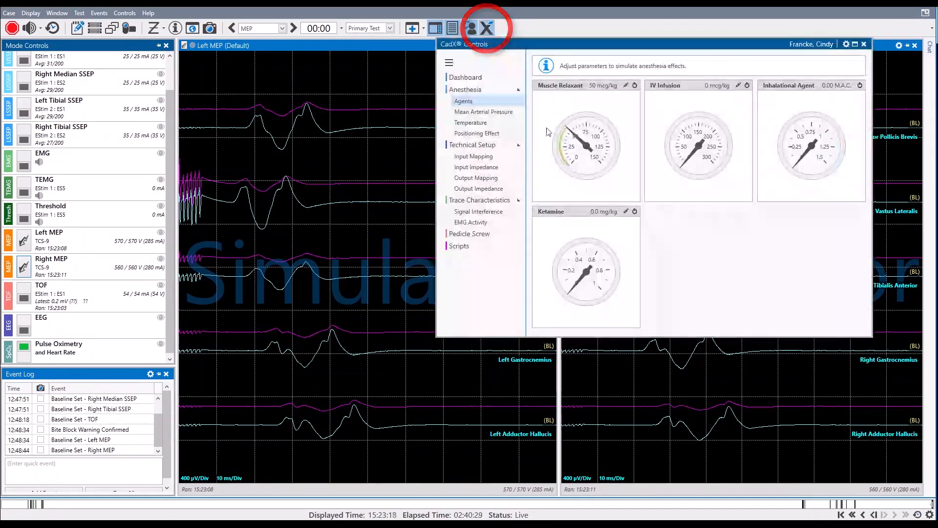
{"action": "left_click", "coordinate": [634, 85]}
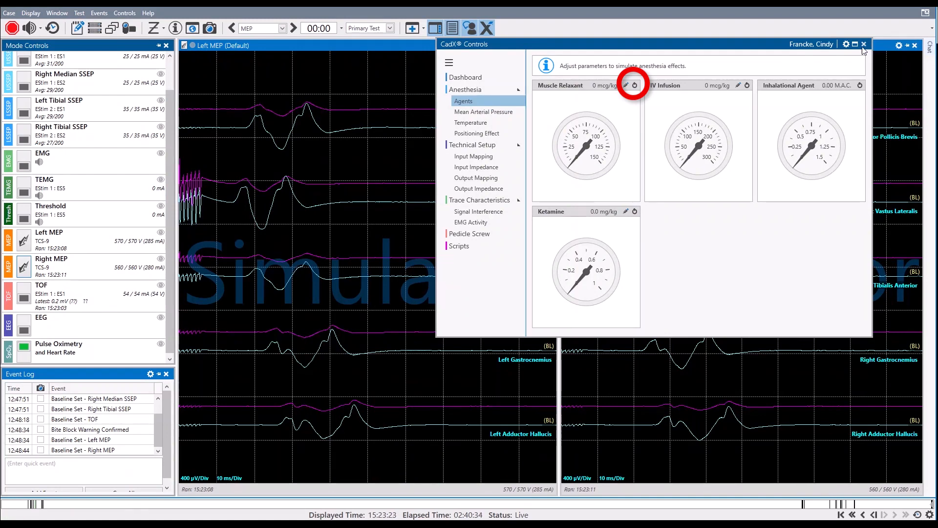
{"action": "left_click", "coordinate": [864, 44]}
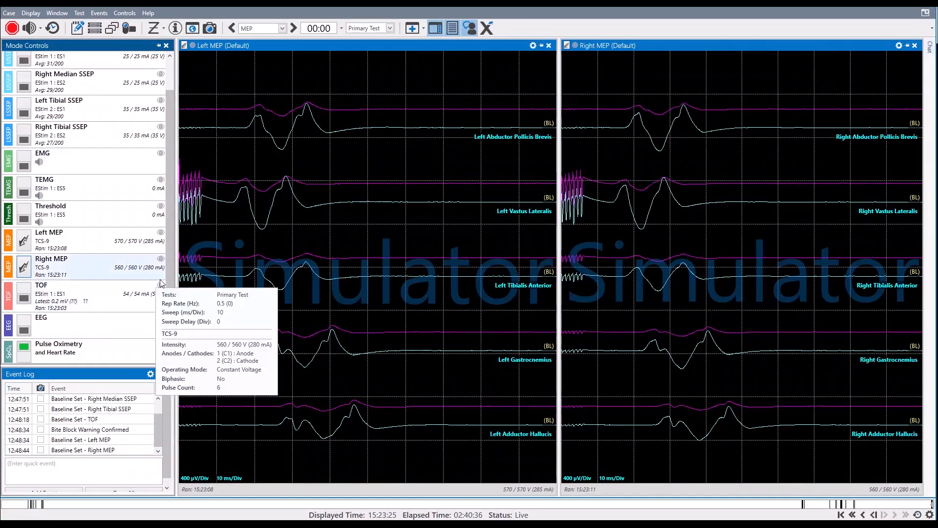
- Rerun the TOF test and the Left MEP test with the muscle relaxant cleared
{"action": "left_click", "coordinate": [28, 303]}
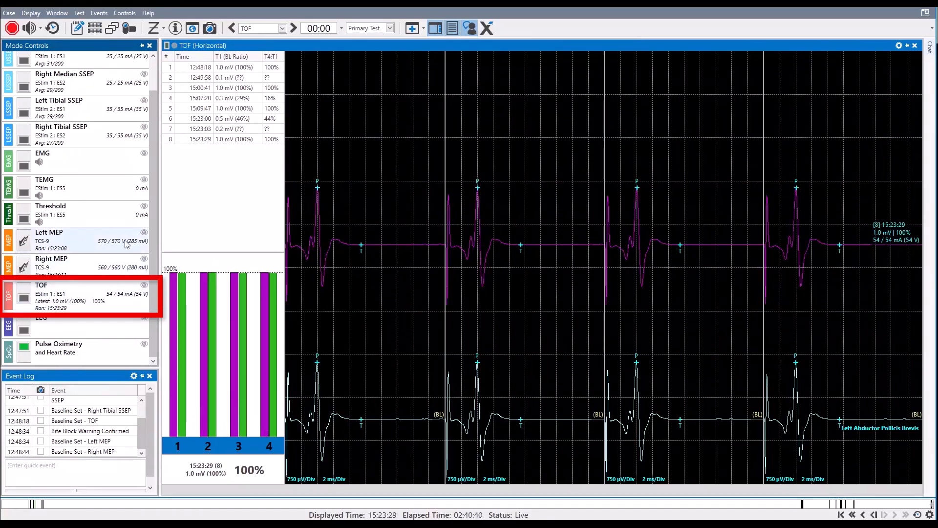
{"action": "left_click", "coordinate": [28, 246]}
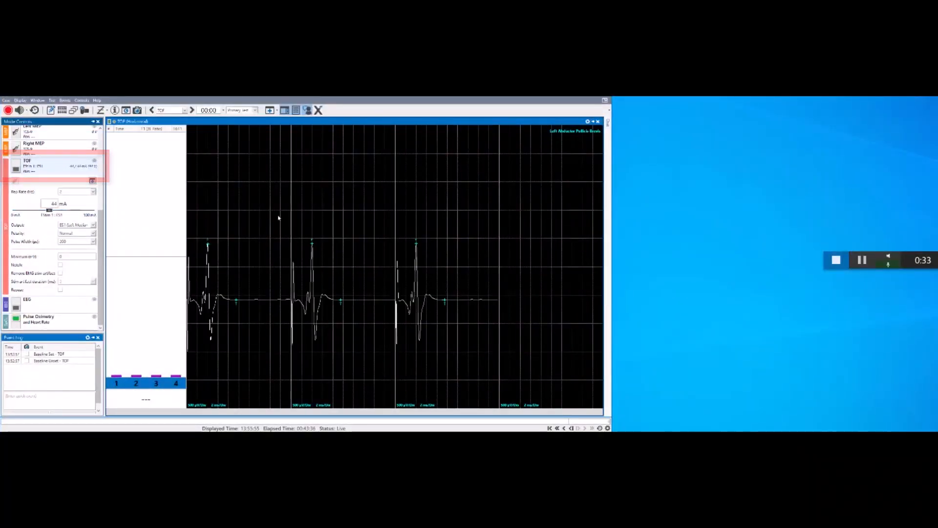
- Set the newly recorded TOF trial as the baseline for the Left Abductor Pollicis Brevis
{"action": "right_click", "coordinate": [267, 187]}
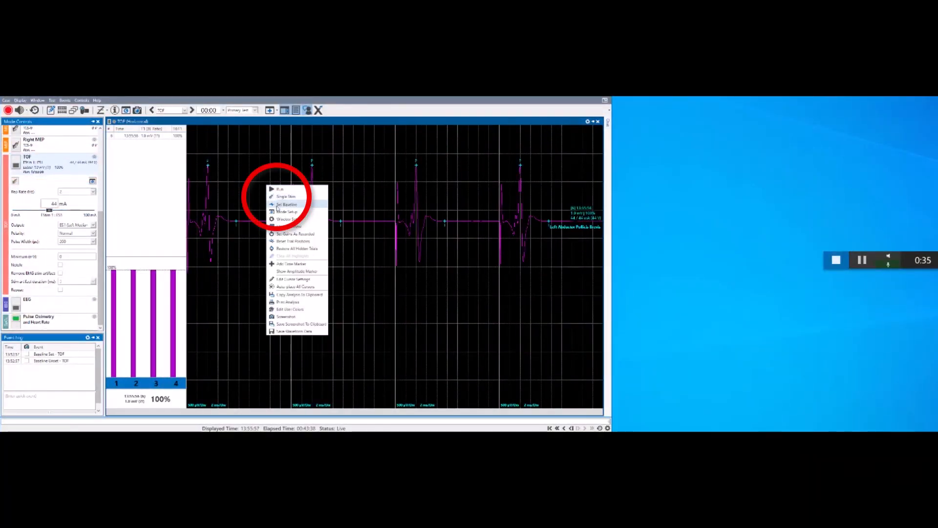
{"action": "left_click", "coordinate": [272, 196]}
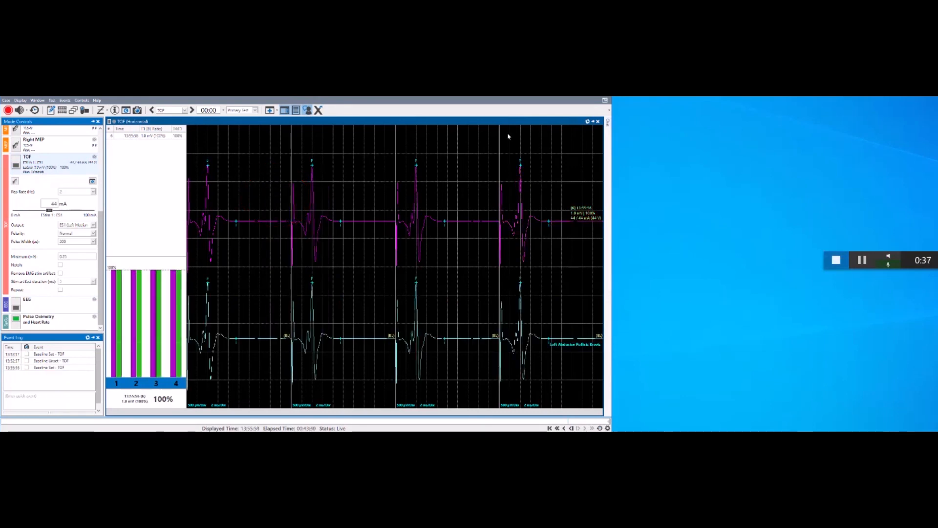
- Place the CadX Controls window on the second monitor and set the Muscle Relaxant agent to about 50 mcg/kg
{"action": "left_click", "coordinate": [318, 110]}
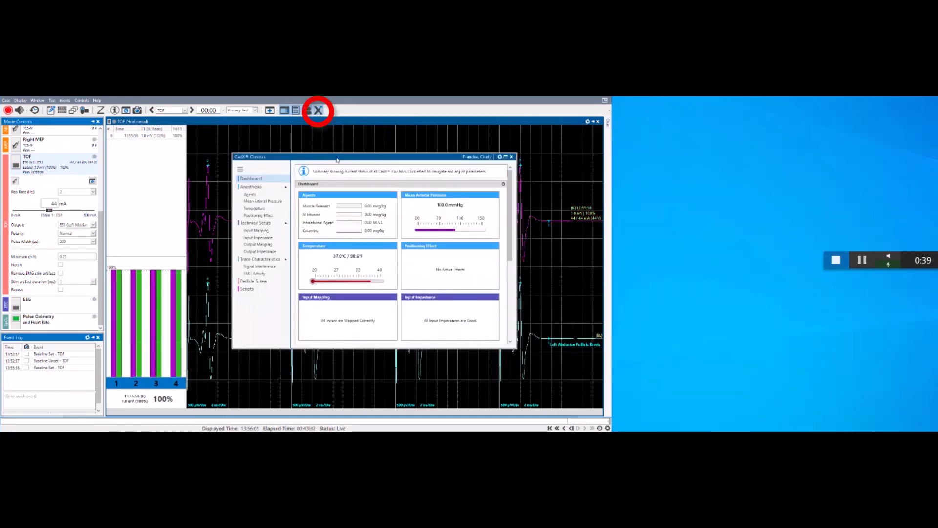
{"action": "left_click_drag", "start_coordinate": [336, 158], "coordinate": [749, 167]}
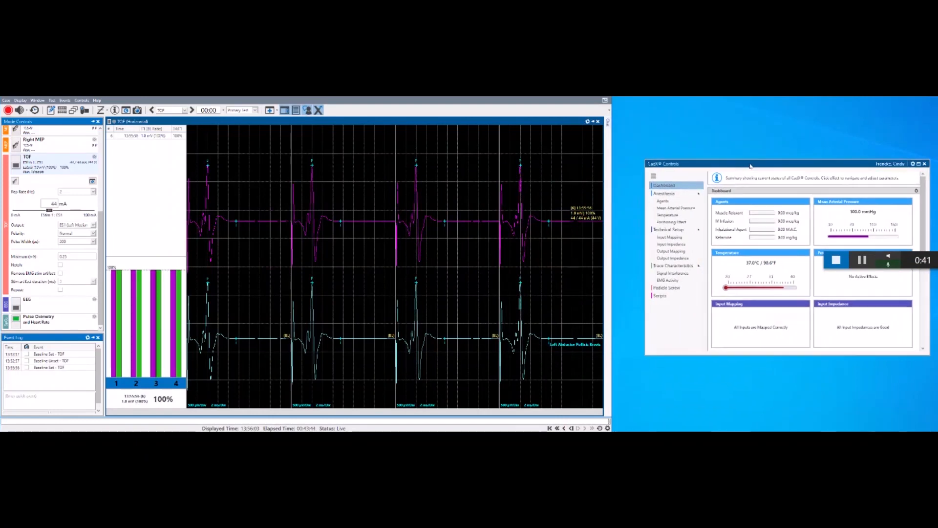
{"action": "left_click", "coordinate": [664, 202]}
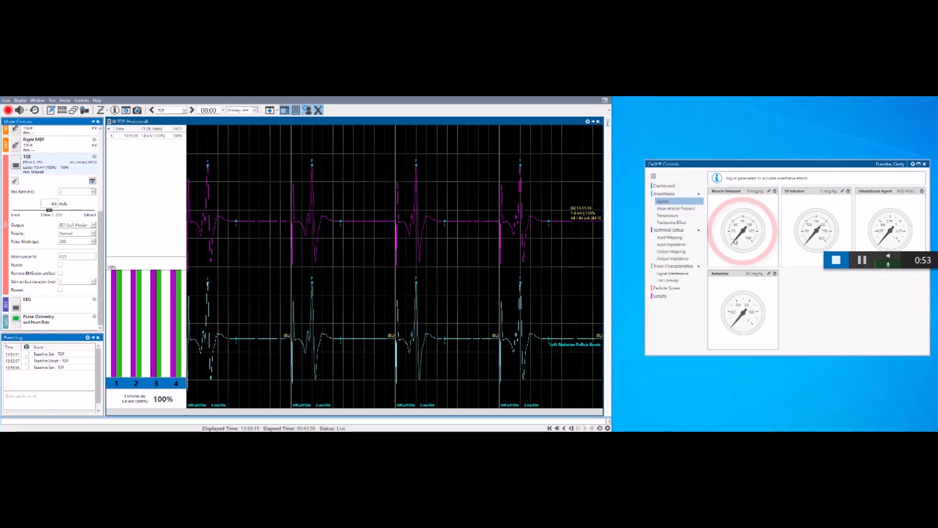
{"action": "left_click", "coordinate": [734, 223]}
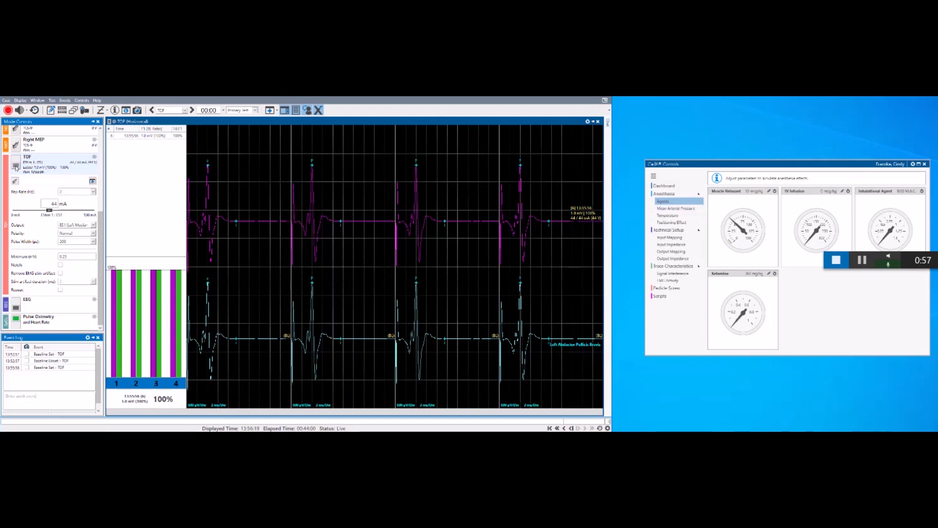
- Run the TOF test repeatedly while the muscle relaxant takes effect
{"action": "left_click", "coordinate": [16, 166]}
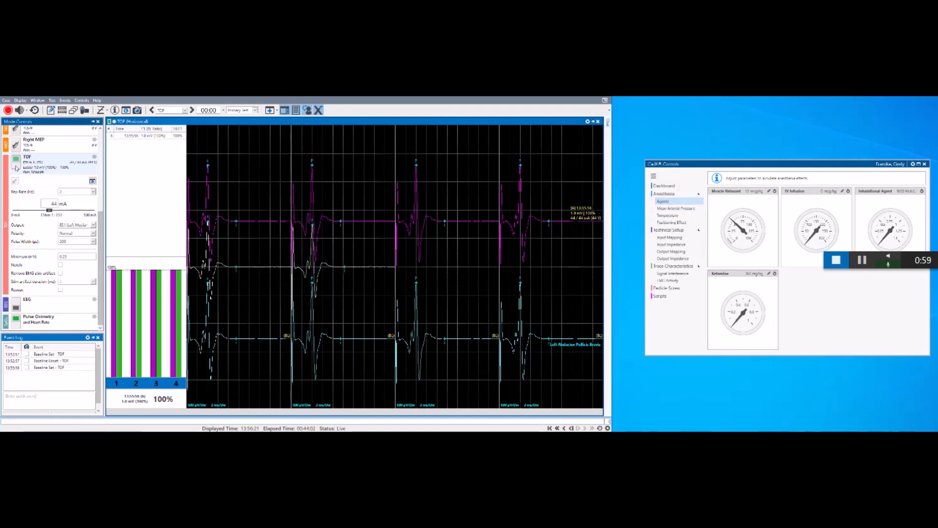
{"action": "left_click", "coordinate": [16, 166]}
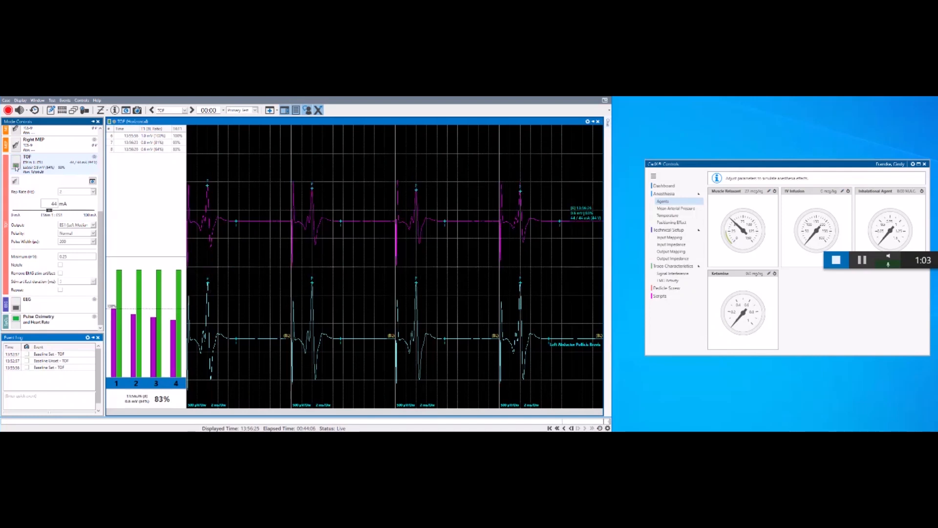
{"action": "left_click", "coordinate": [15, 166]}
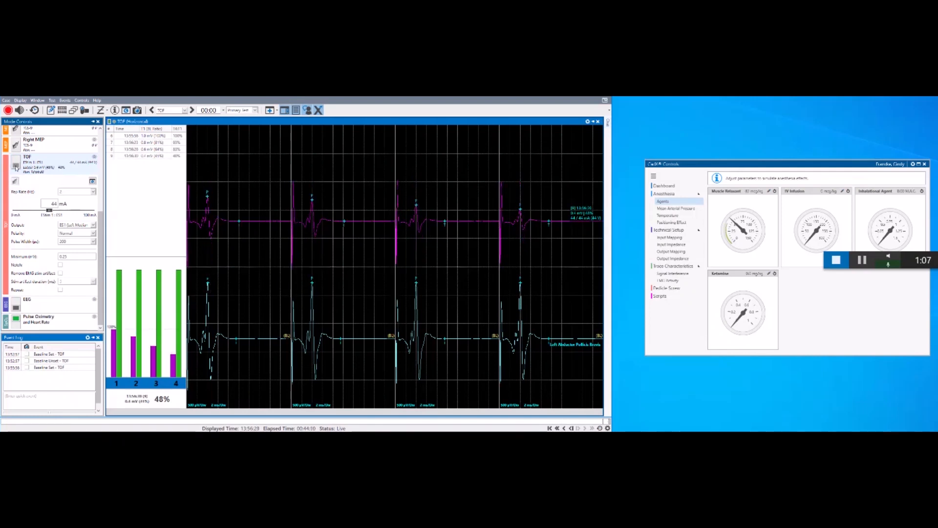
{"action": "left_click", "coordinate": [16, 166]}
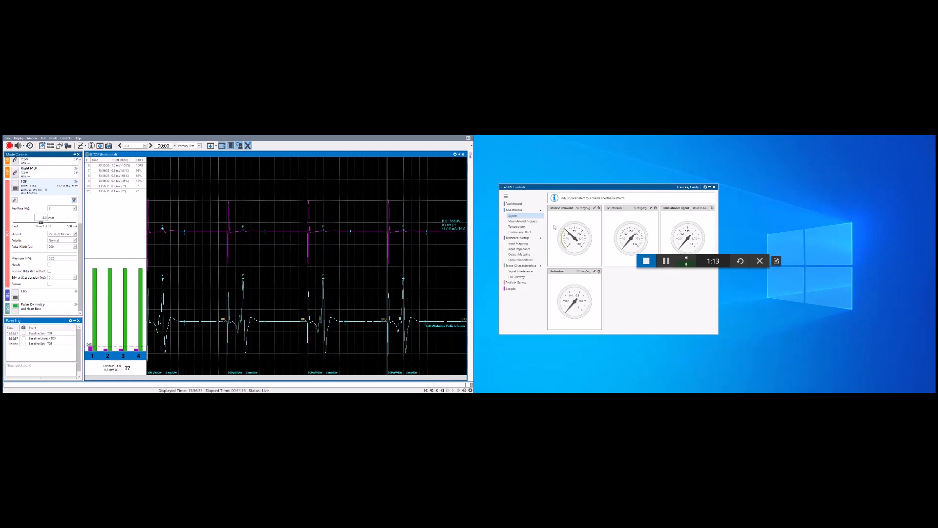
{"action": "left_click", "coordinate": [666, 261]}
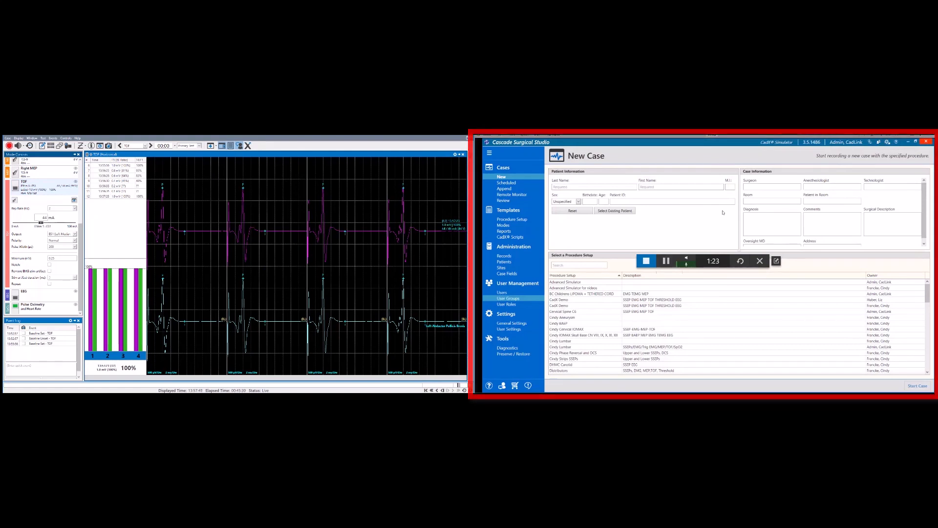
{"action": "left_click", "coordinate": [666, 261]}
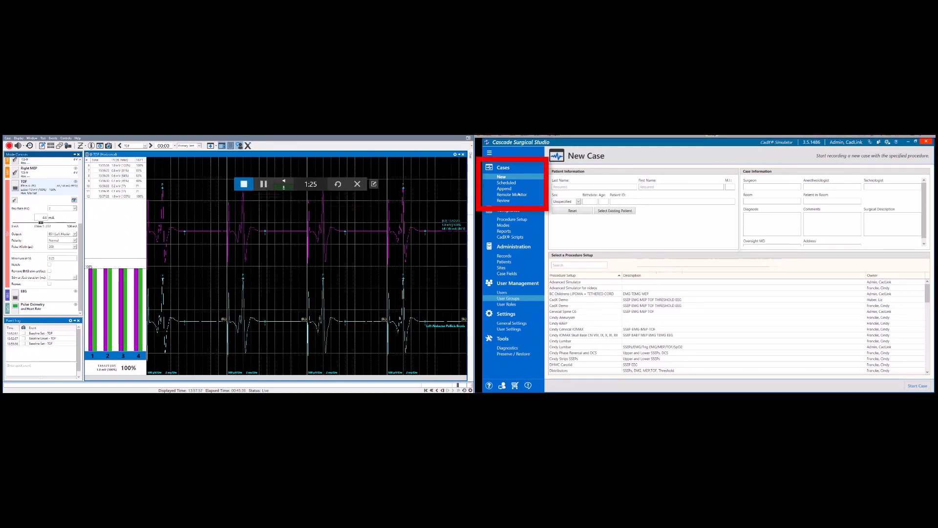
- On the second monitor, open today's running Advanced Simulator case for review from the Remote Monitor page of Cascade Surgical Studio
{"action": "left_click", "coordinate": [512, 194]}
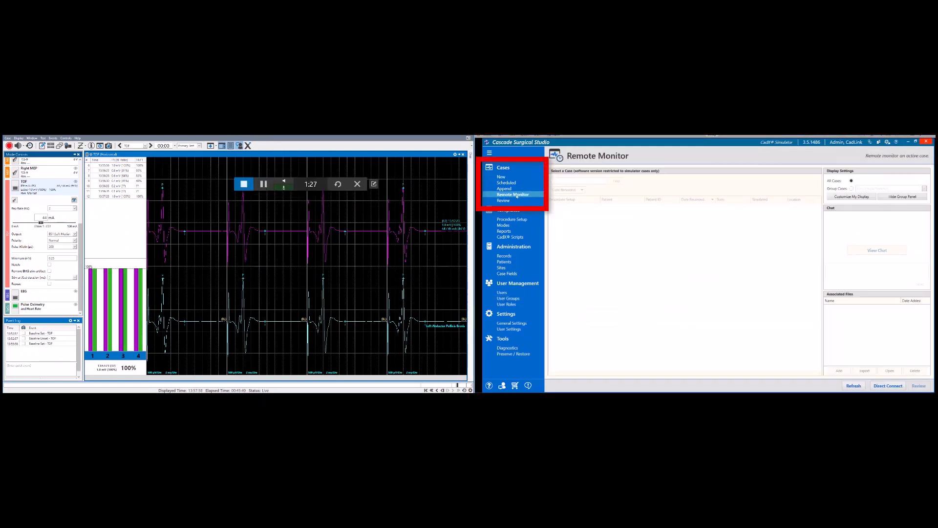
{"action": "left_click", "coordinate": [578, 216]}
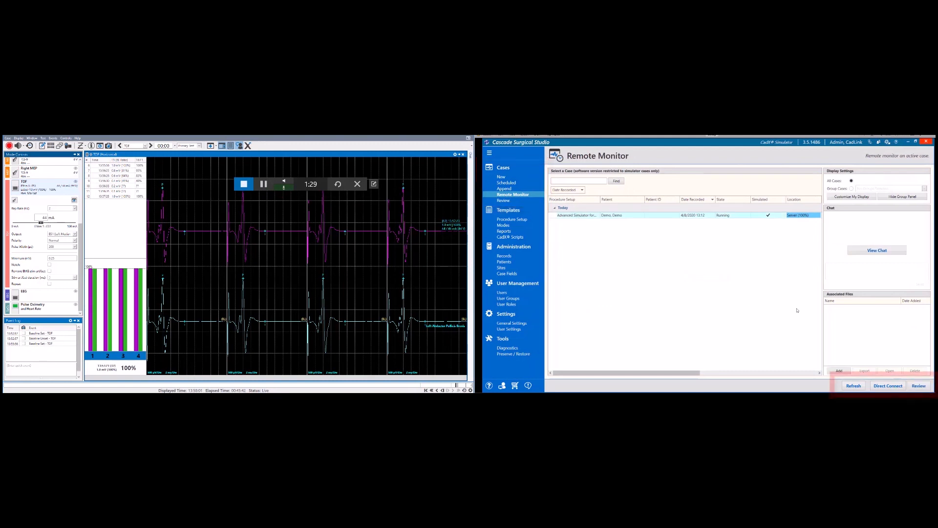
{"action": "left_click", "coordinate": [919, 386]}
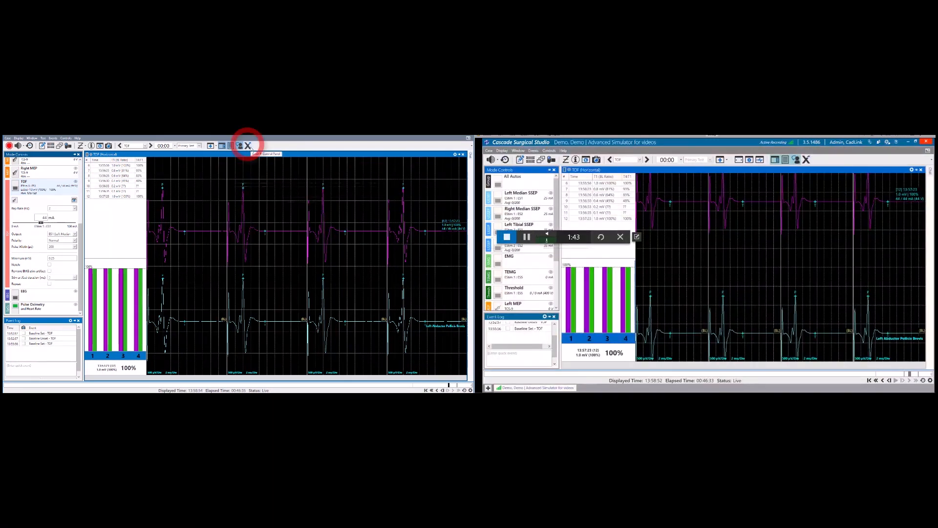
- Reopen CadX Controls in the acquisition case and place its window over that case's TOF traces
{"action": "left_click", "coordinate": [248, 146]}
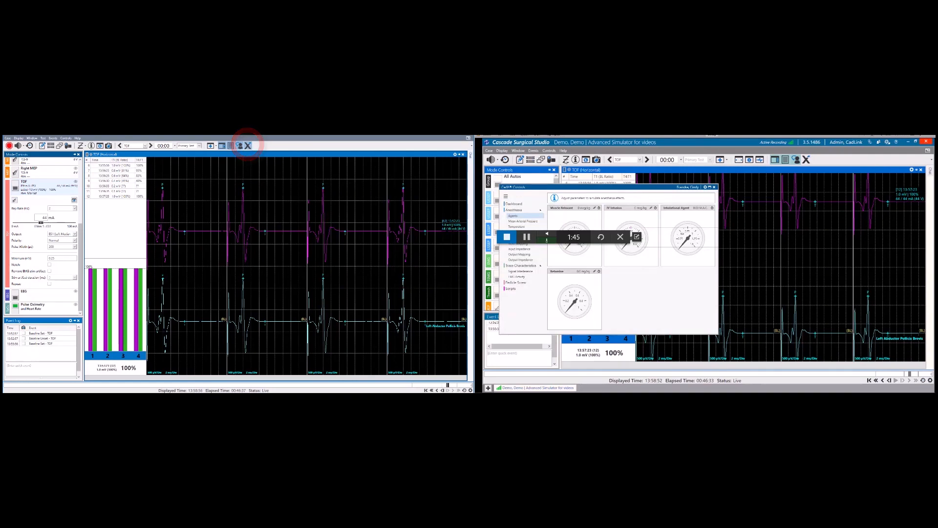
{"action": "left_click_drag", "start_coordinate": [599, 187], "coordinate": [236, 187]}
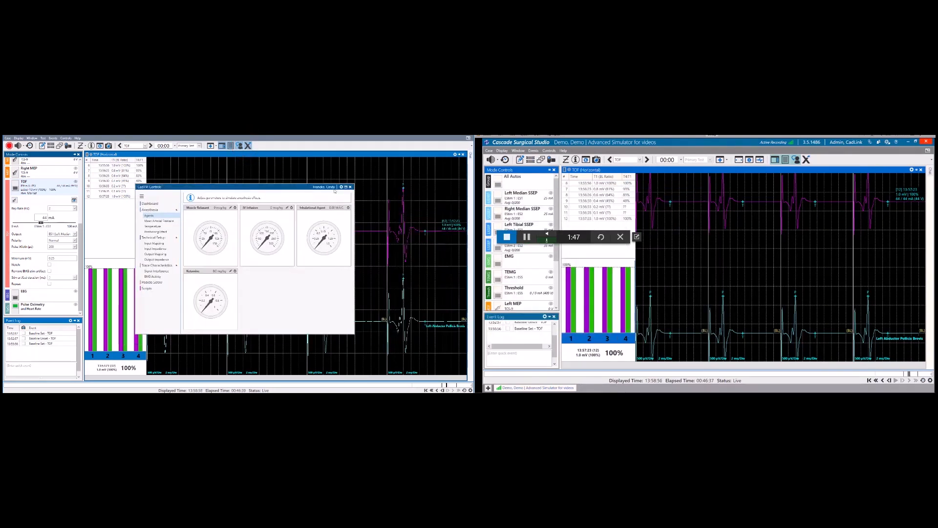
- In the CadX Controls settings, make the remotely connected admin user the owner and close the controls in the acquisition case
{"action": "mouse_move", "coordinate": [342, 187]}
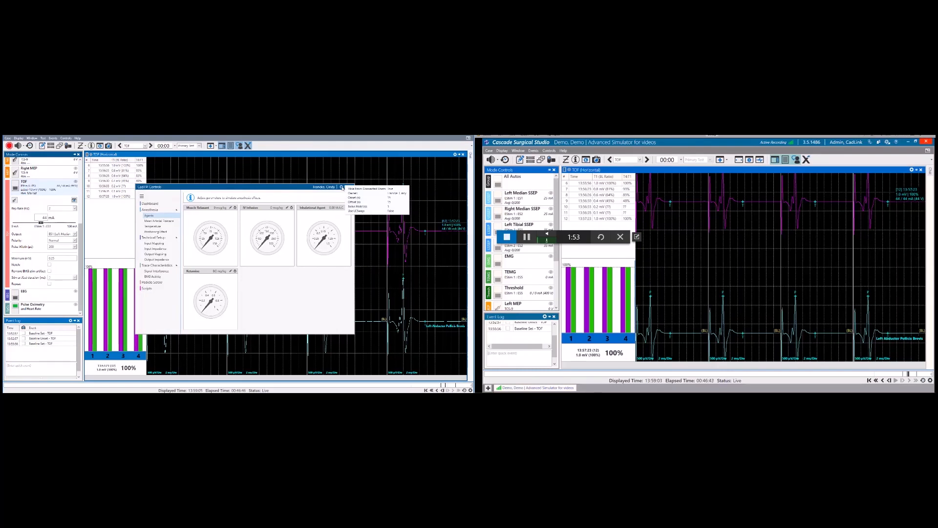
{"action": "left_click", "coordinate": [342, 188]}
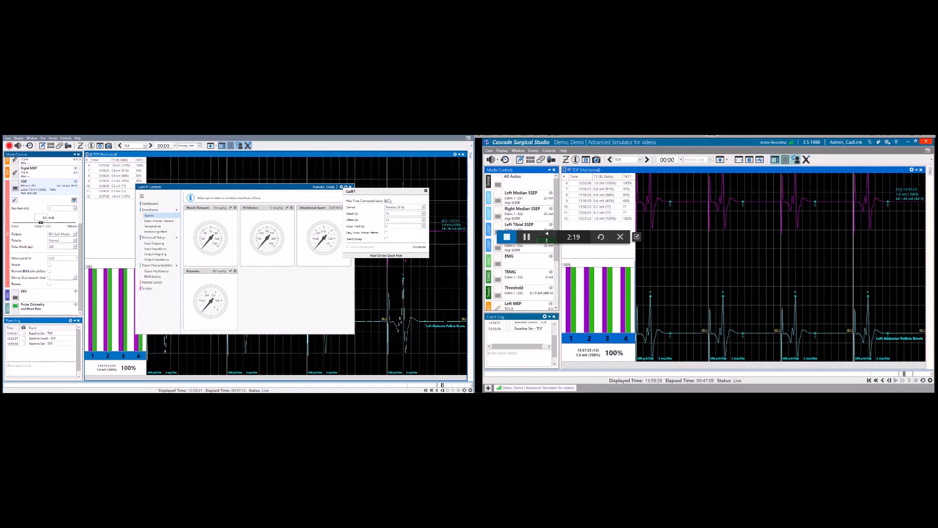
{"action": "left_click", "coordinate": [388, 200]}
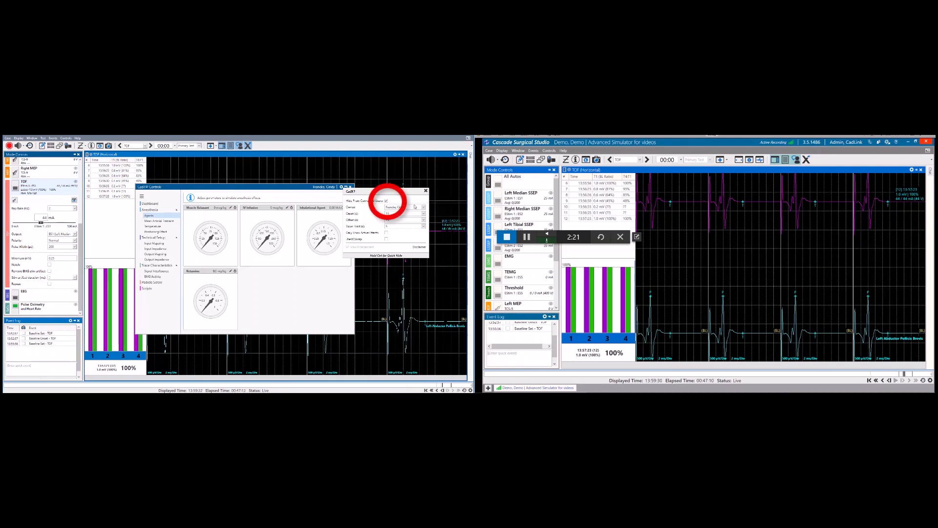
{"action": "left_click", "coordinate": [415, 207]}
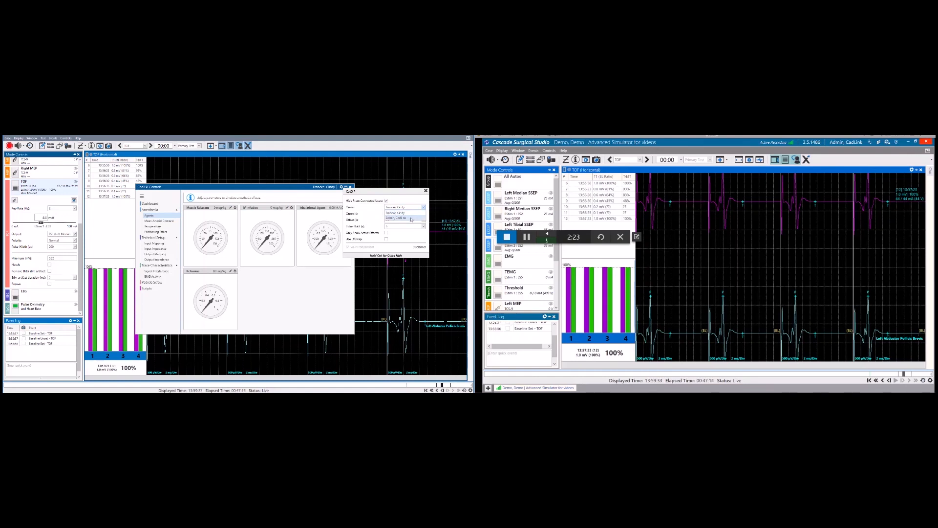
{"action": "left_click", "coordinate": [411, 218]}
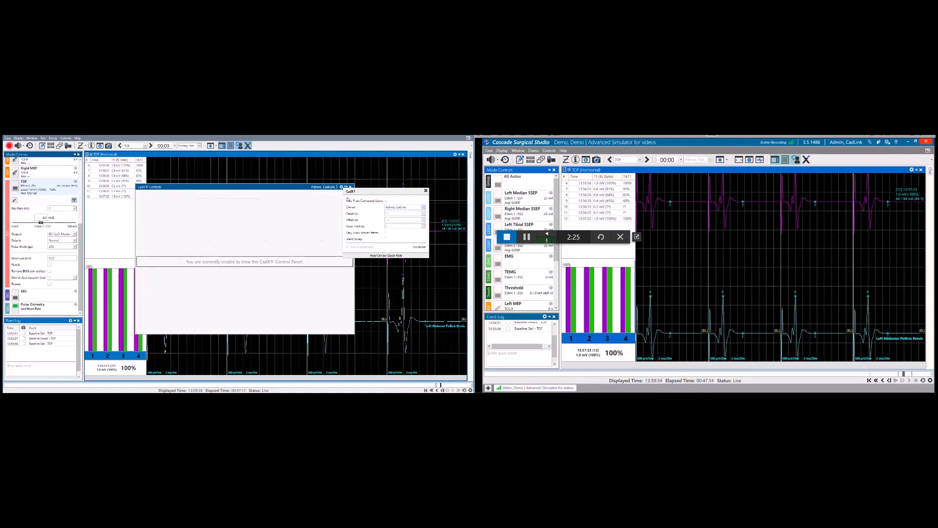
{"action": "left_click", "coordinate": [425, 191]}
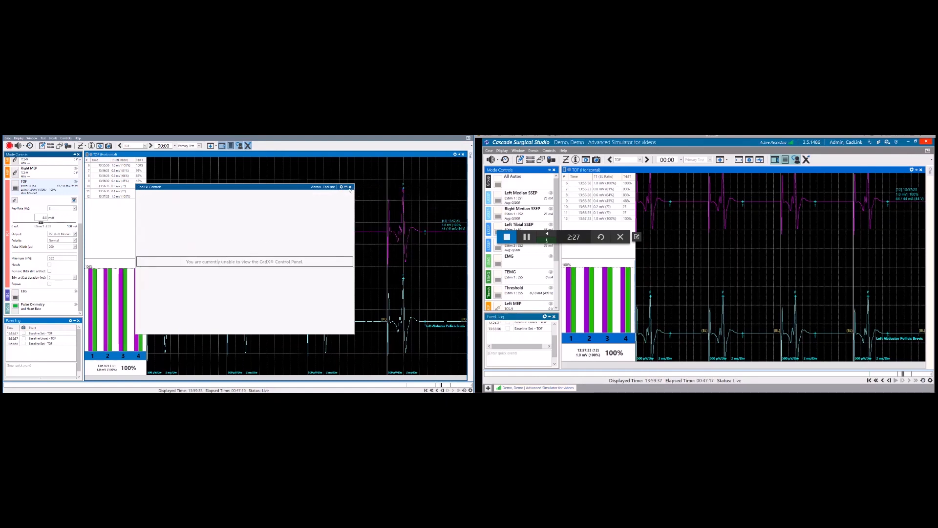
{"action": "left_click", "coordinate": [350, 187]}
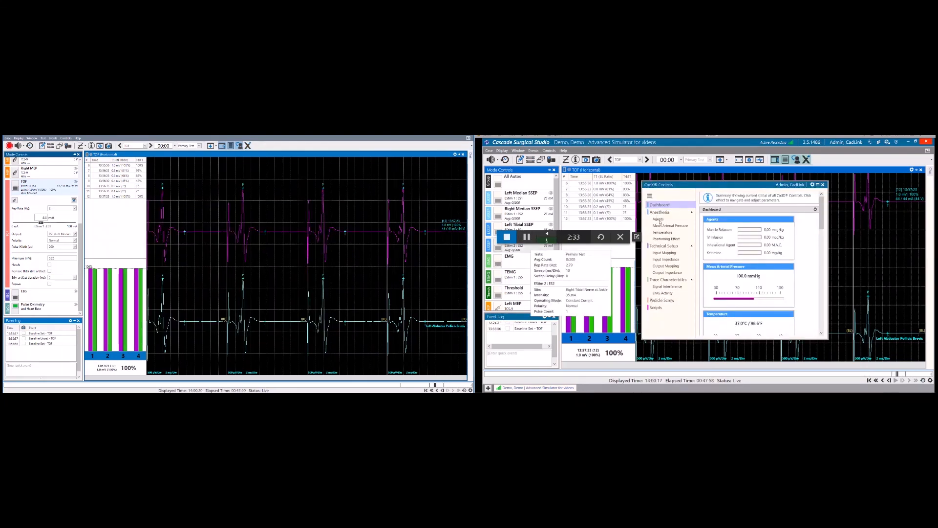
- In the remote user's CadX Controls, open the anesthesia agents and set Muscle Relaxant to about 85 mcg/kg
{"action": "left_click", "coordinate": [658, 219]}
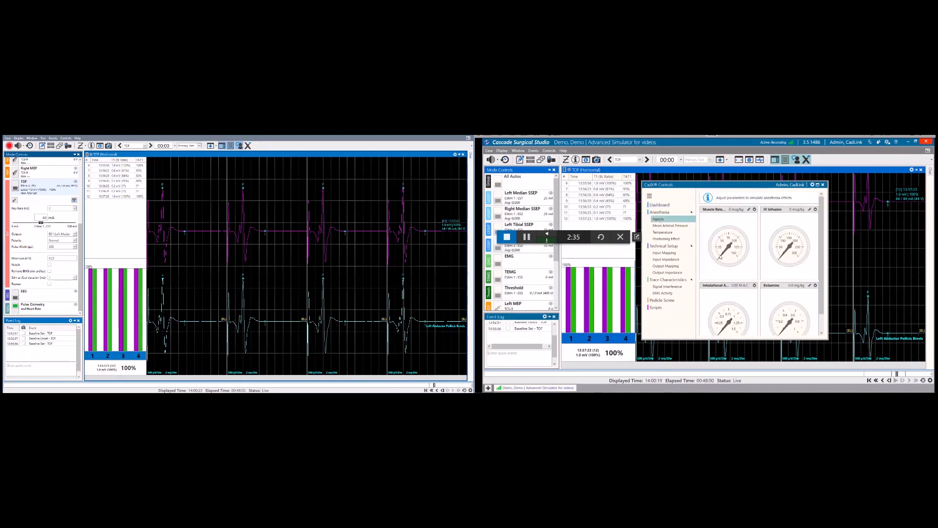
{"action": "left_click", "coordinate": [725, 234]}
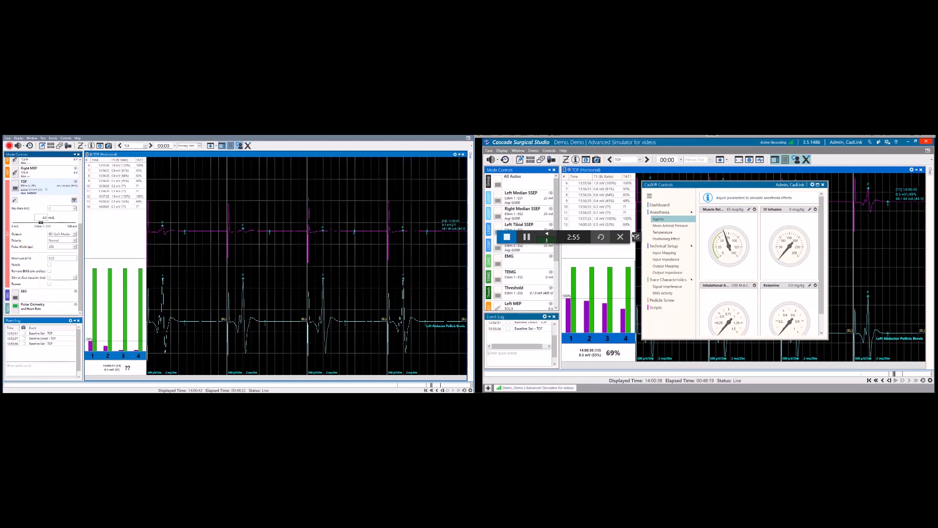
{"action": "left_click", "coordinate": [526, 237]}
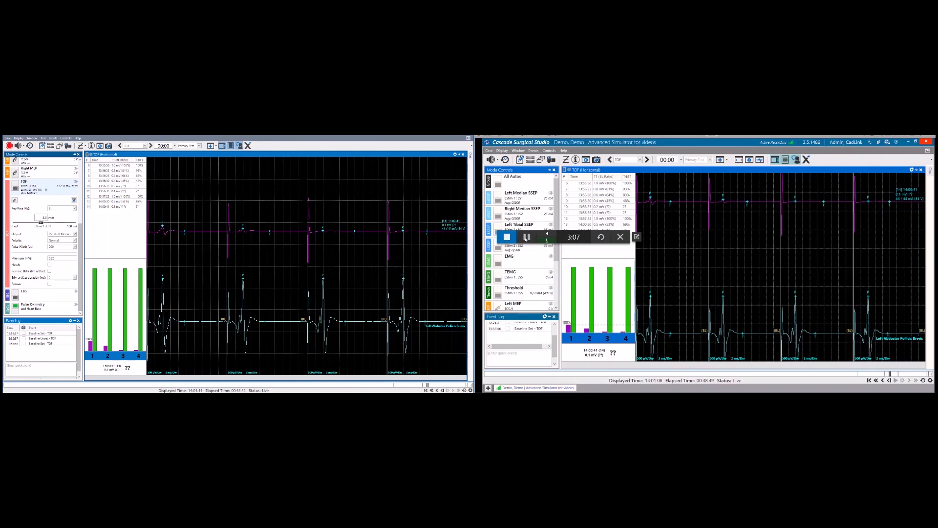
- Add the comment "What changes do you see?" to the event log of the remotely monitored case
{"action": "left_click", "coordinate": [499, 355]}
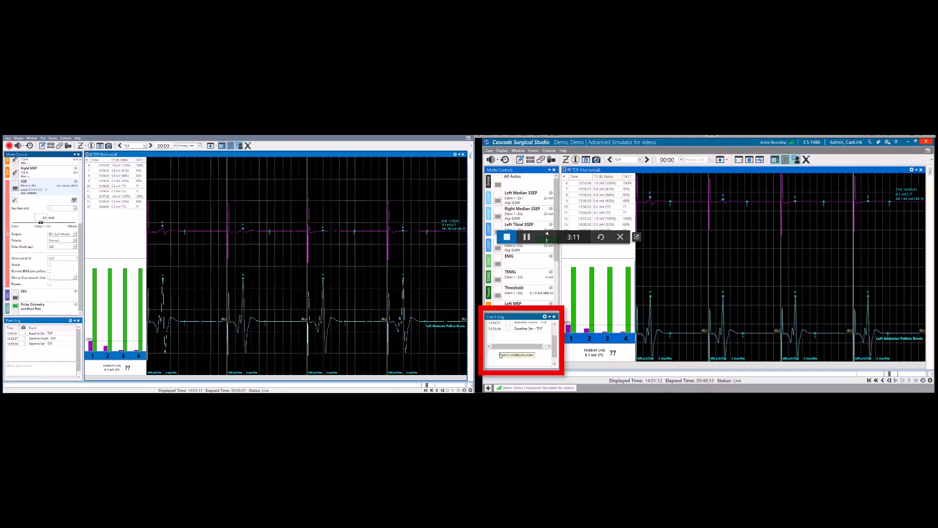
{"action": "type", "text": "What changes do y"}
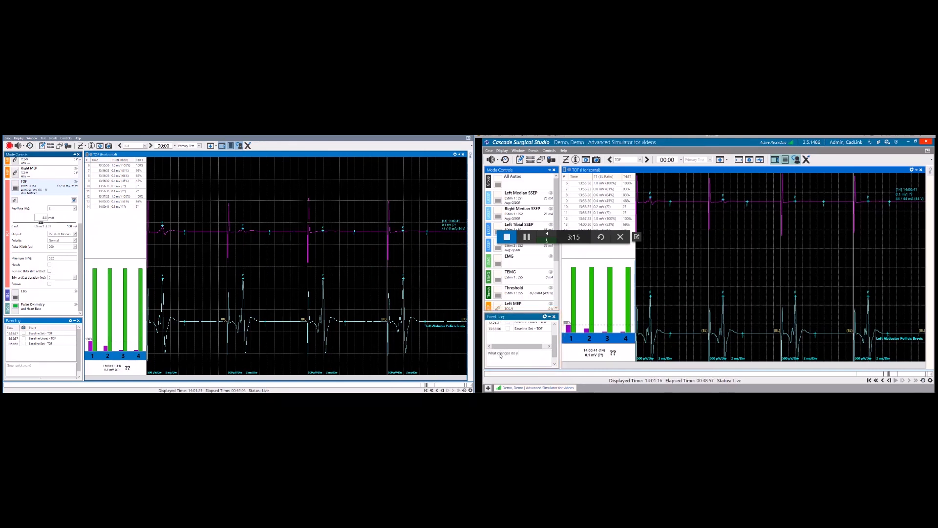
{"action": "type", "text": "ou see?"}
{"action": "key", "text": "Return"}
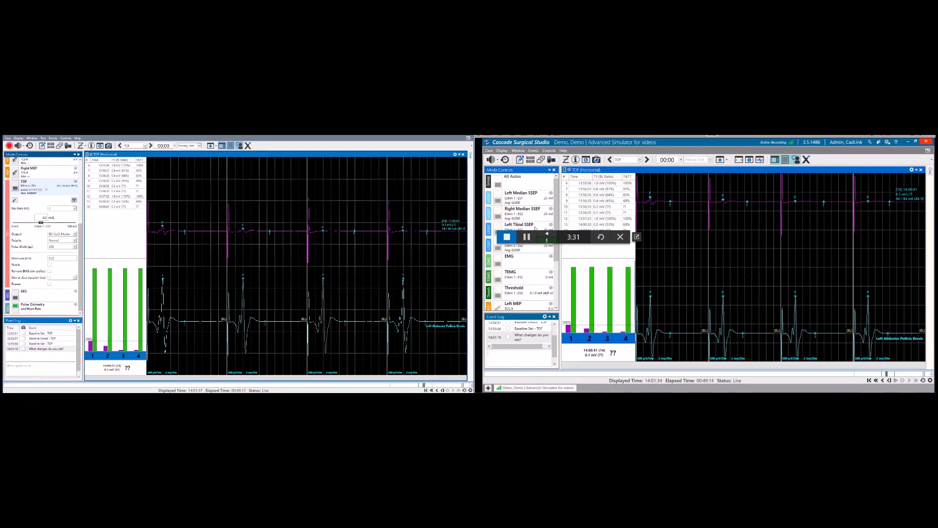
{"action": "left_click", "coordinate": [527, 237]}
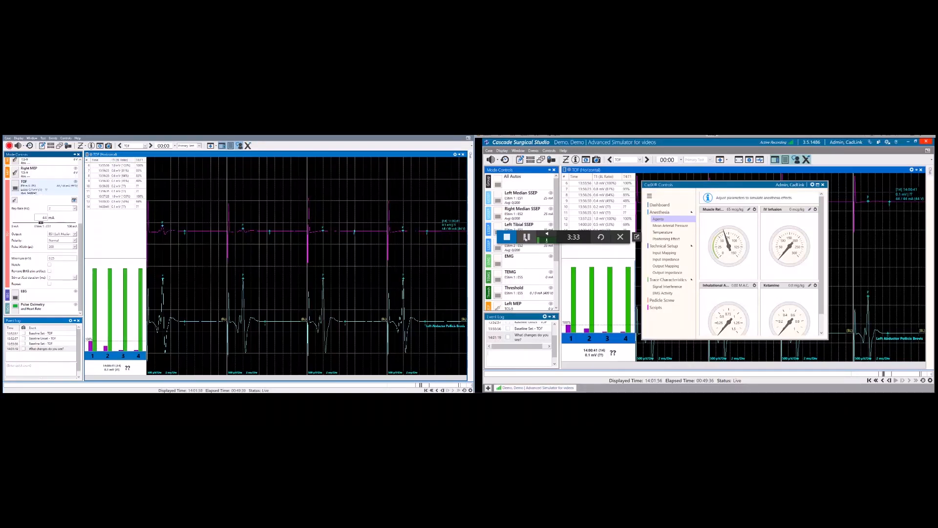